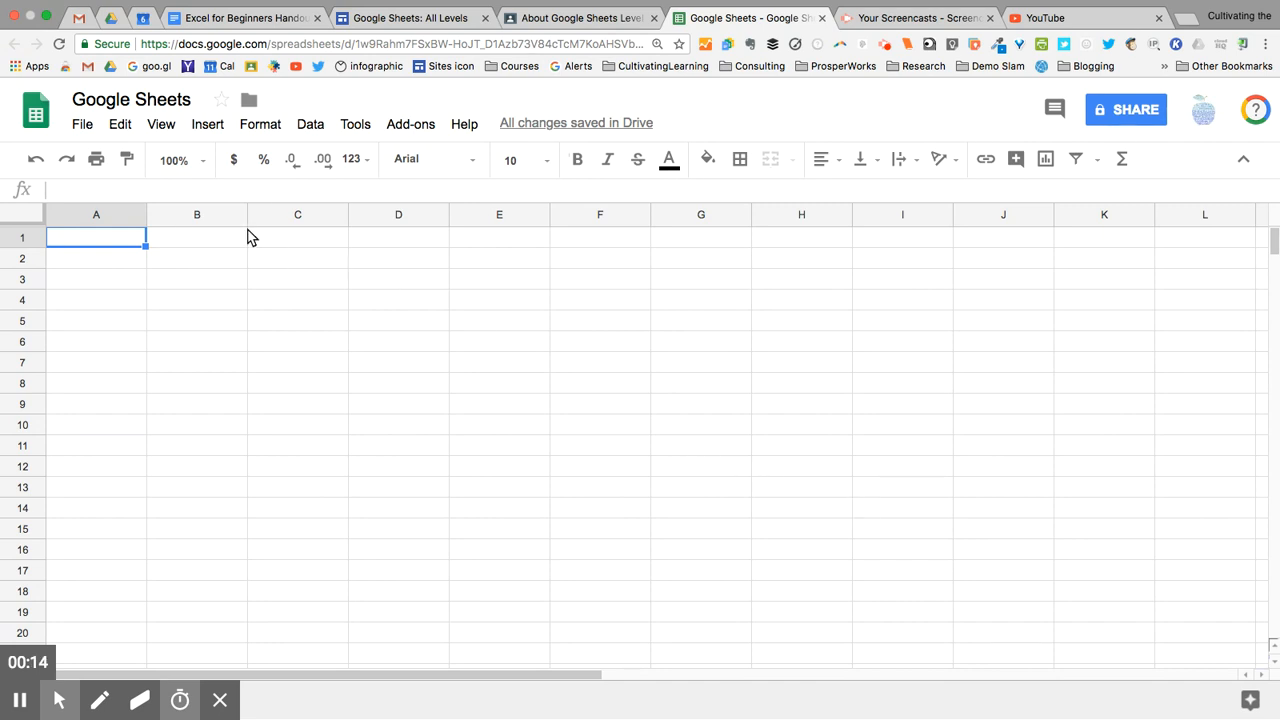
Step: Rename the spreadsheet title to 'Collaborate', correcting the first letter to a capital C
{"action": "left_click", "coordinate": [125, 99]}
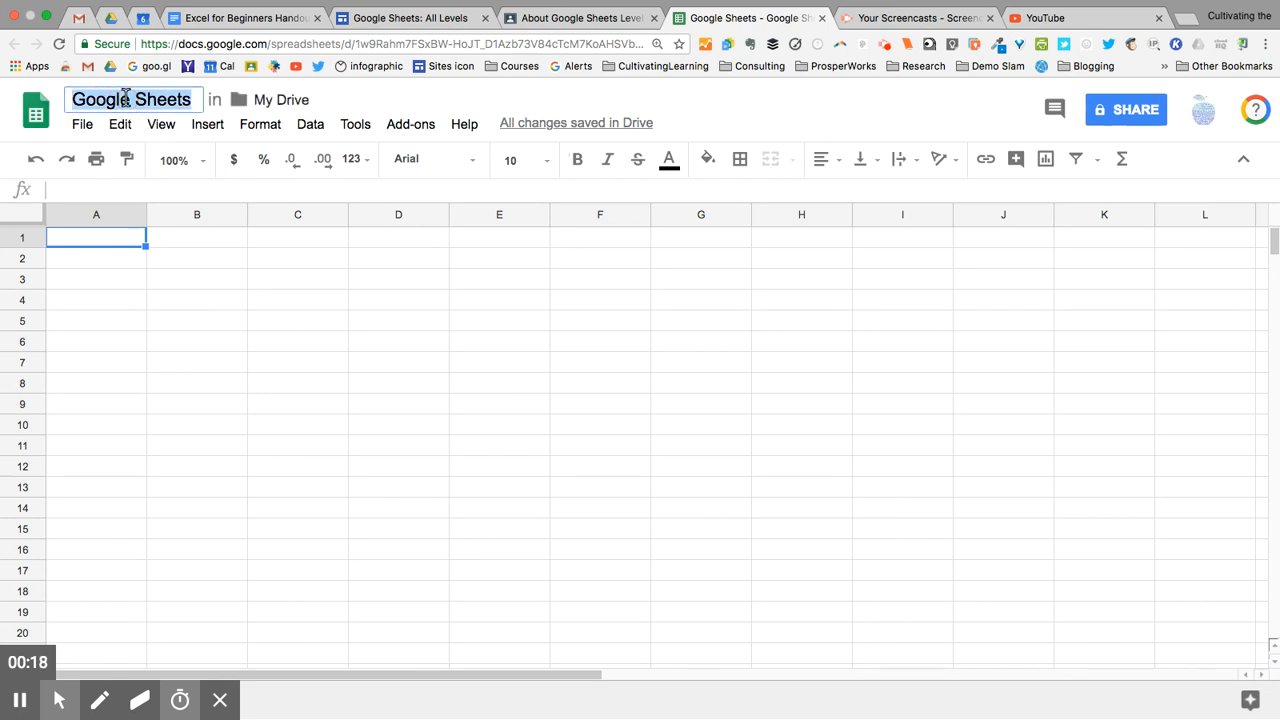
{"action": "type", "text": "collaborate"}
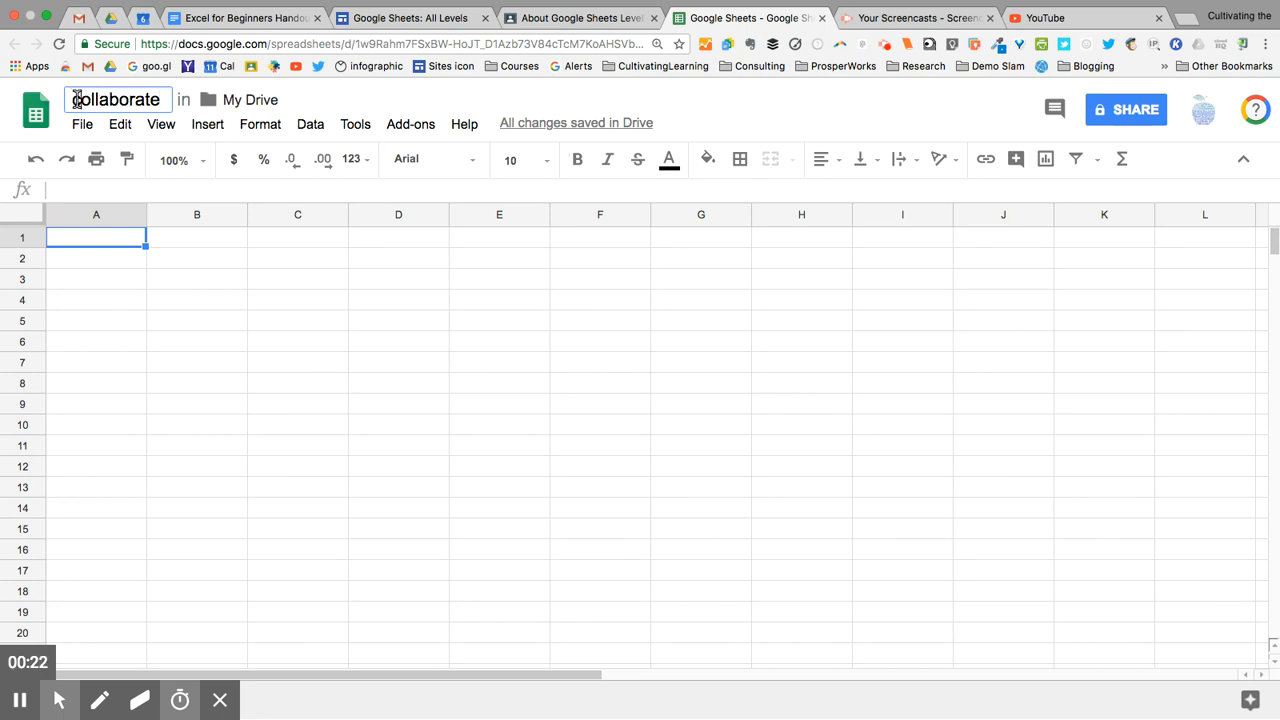
{"action": "left_click", "coordinate": [77, 100]}
{"action": "key", "text": "BackSpace"}
{"action": "type", "text": "C"}
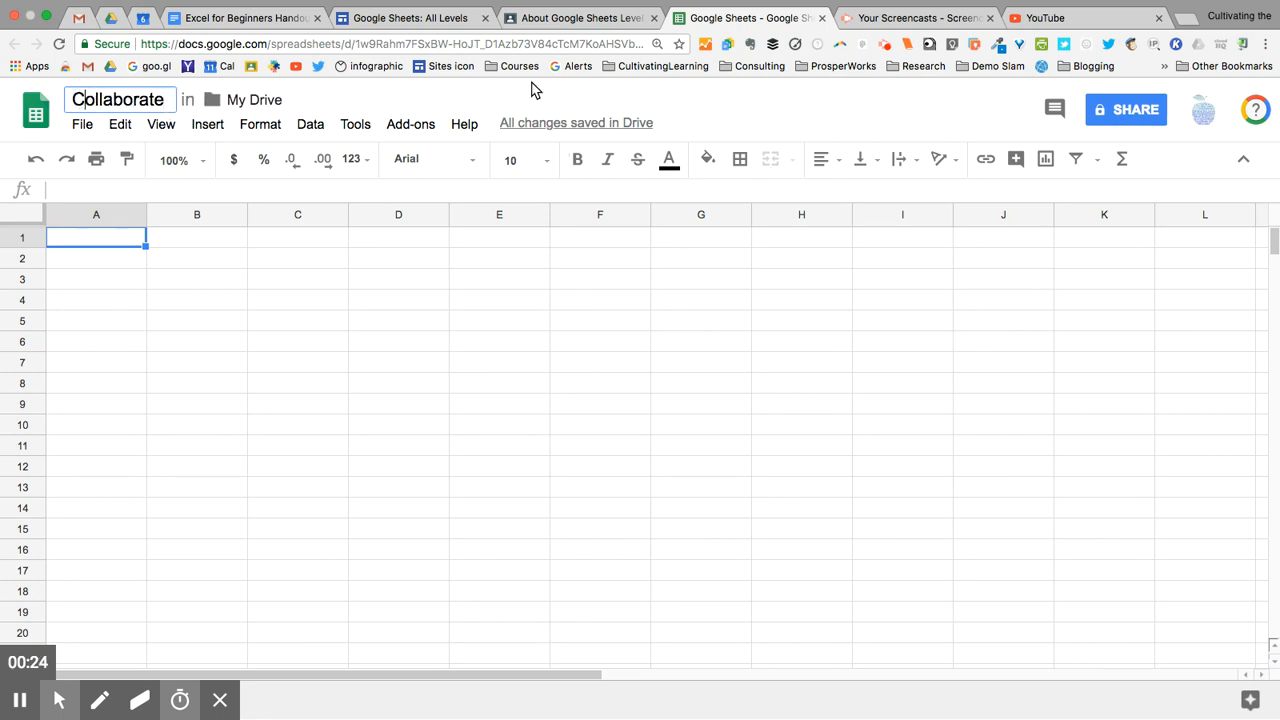
Step: In the share dialog, add two recipients: the first person's e-mail and a suggested second contact
{"action": "left_click", "coordinate": [1130, 112]}
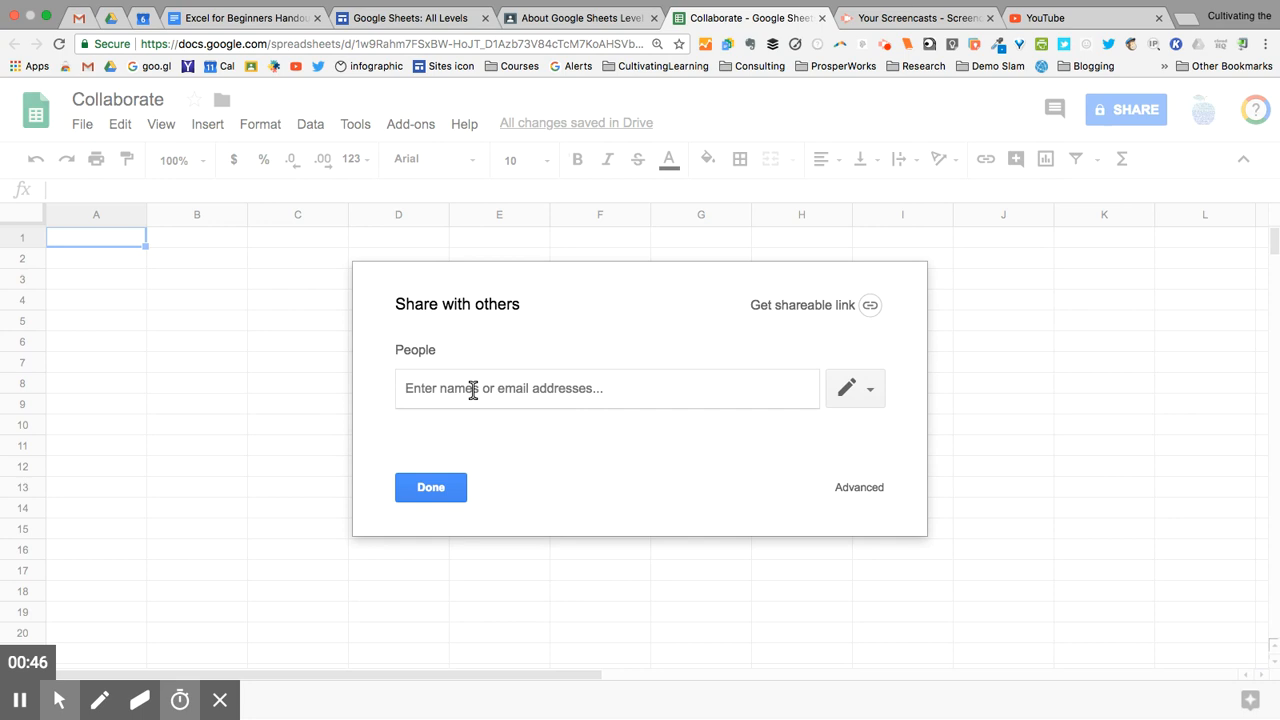
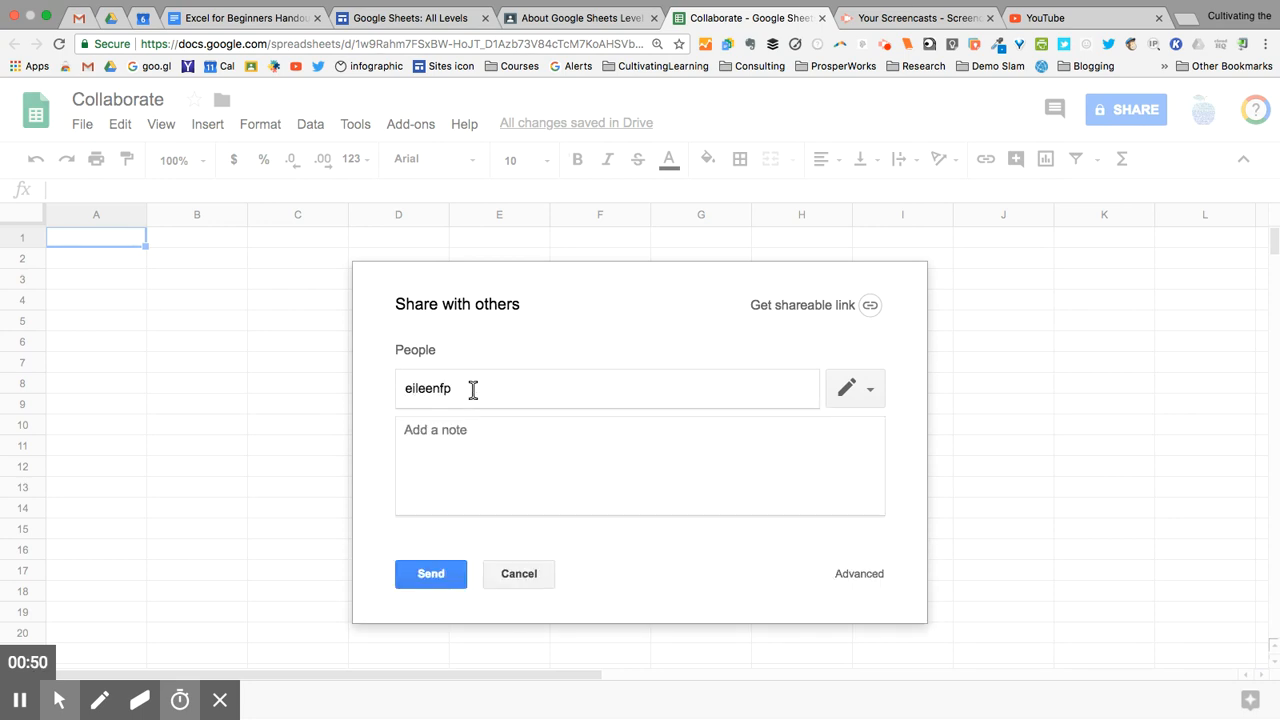
{"action": "key", "text": "Return"}
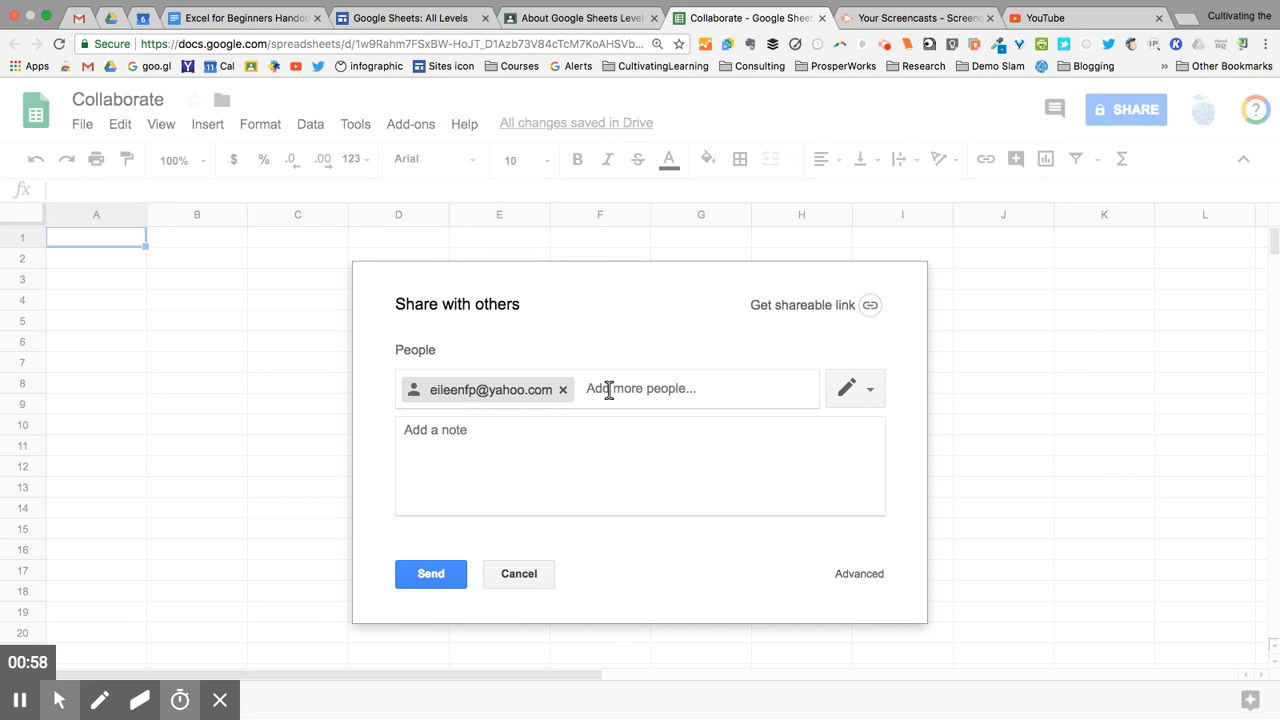
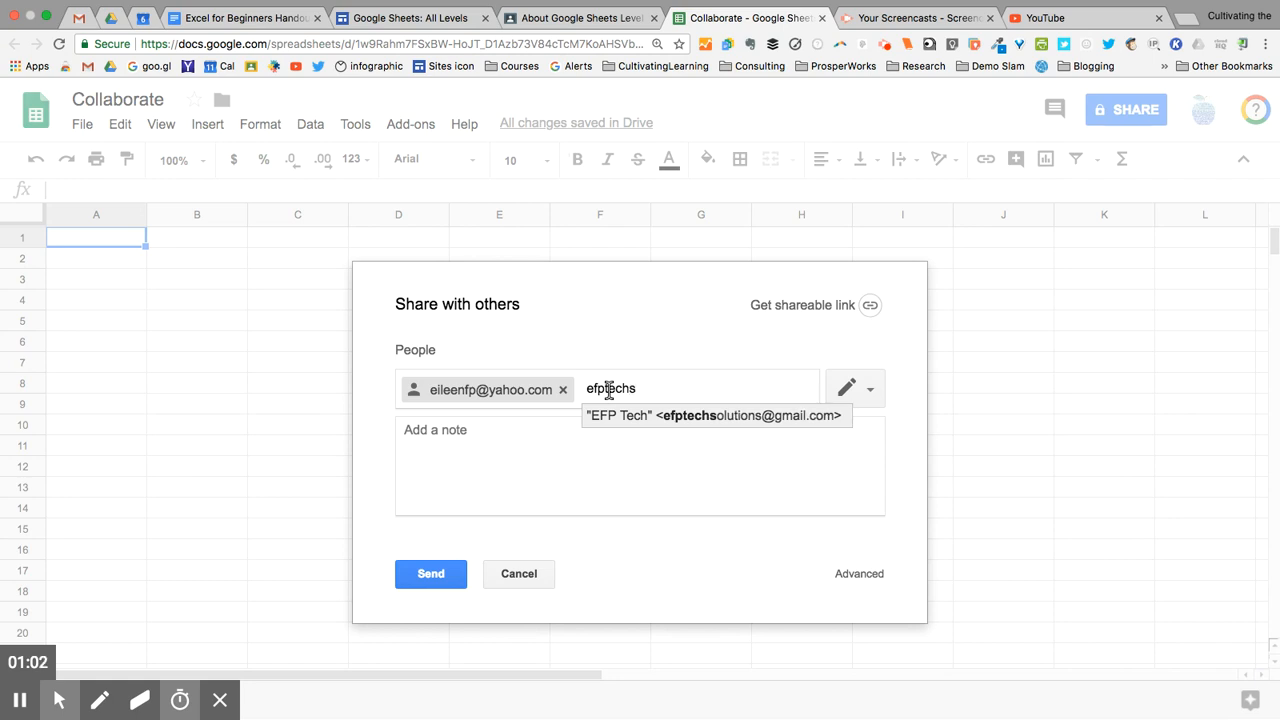
{"action": "key", "text": "Return"}
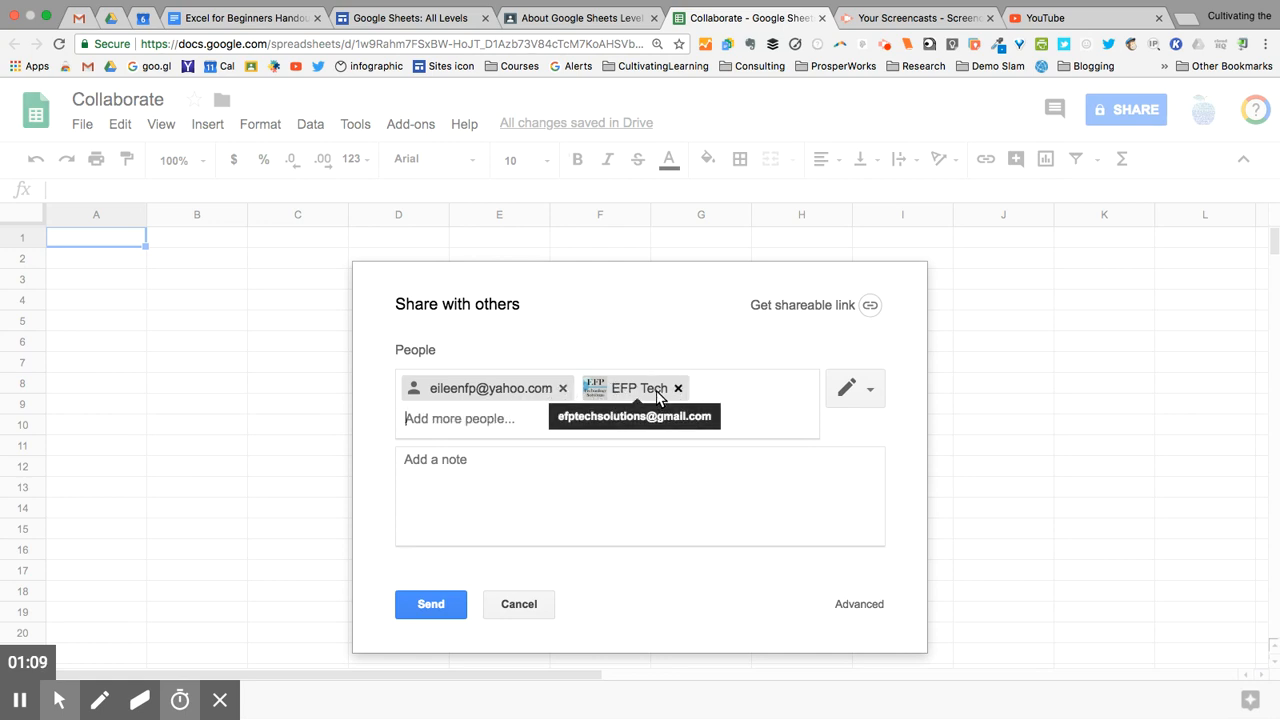
Step: Change both recipients' access from edit to Can comment, then focus the note box
{"action": "left_click", "coordinate": [868, 392]}
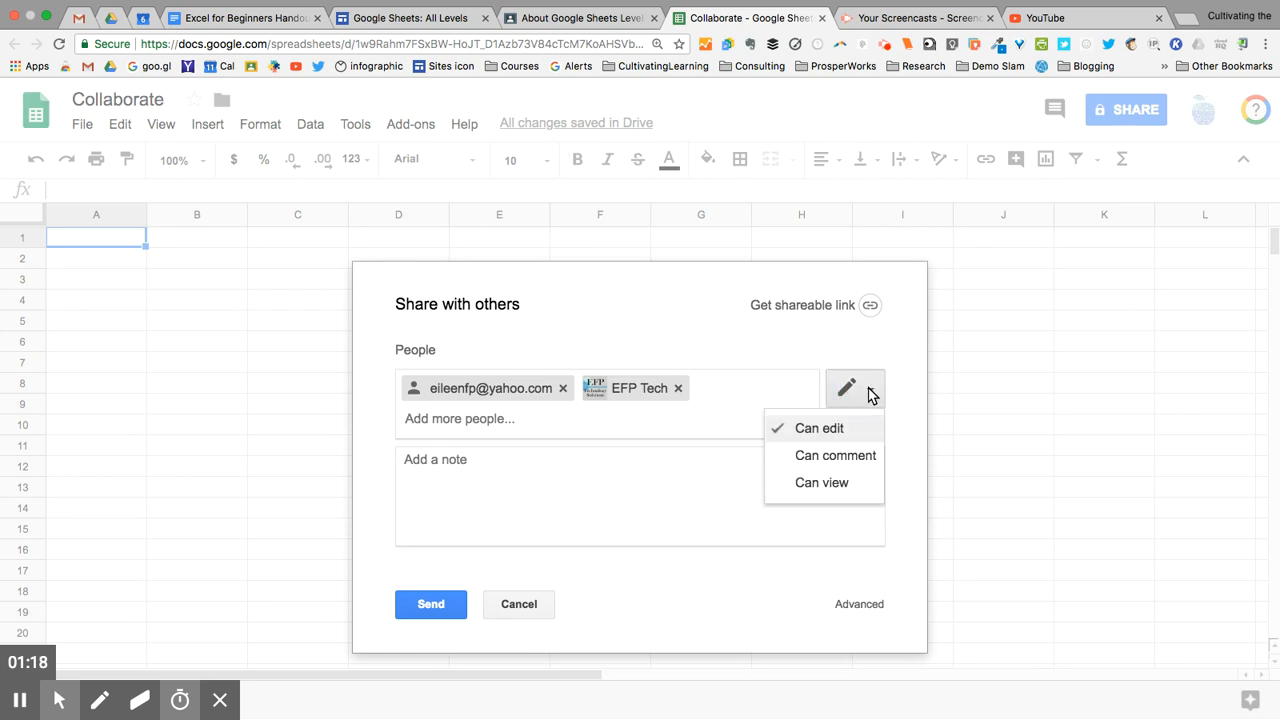
{"action": "left_click", "coordinate": [852, 456]}
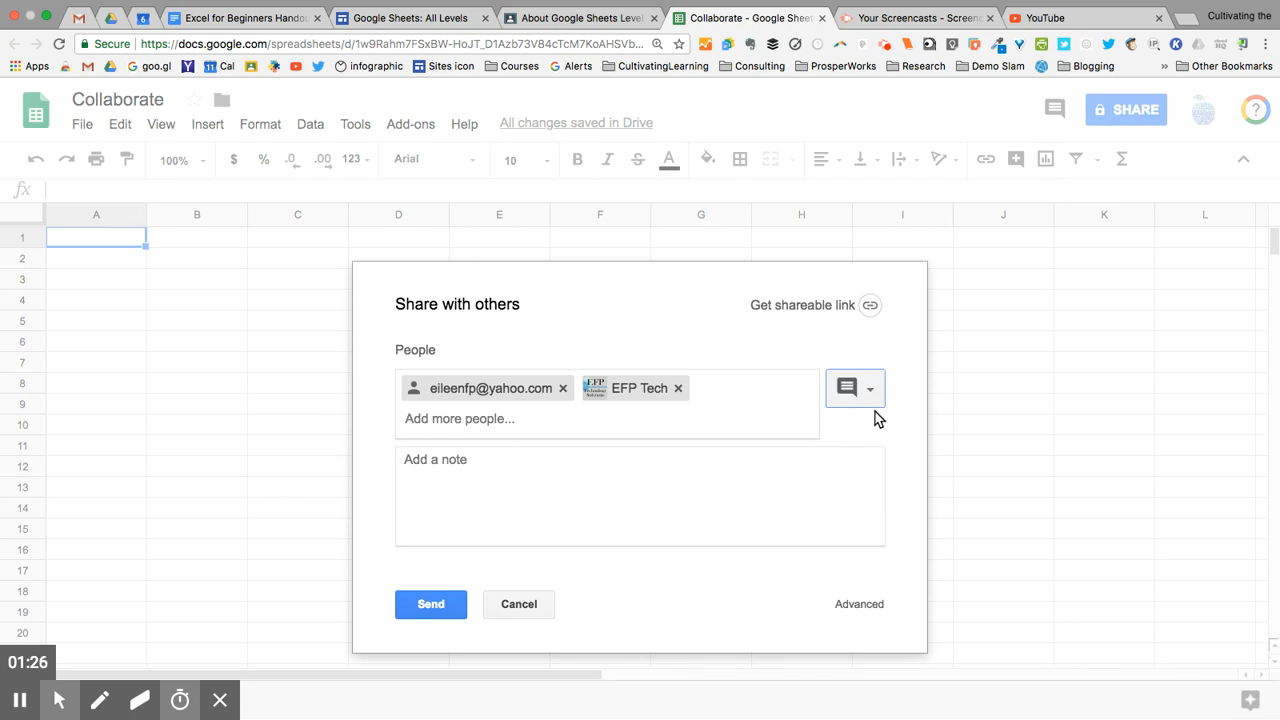
{"action": "left_click", "coordinate": [475, 460]}
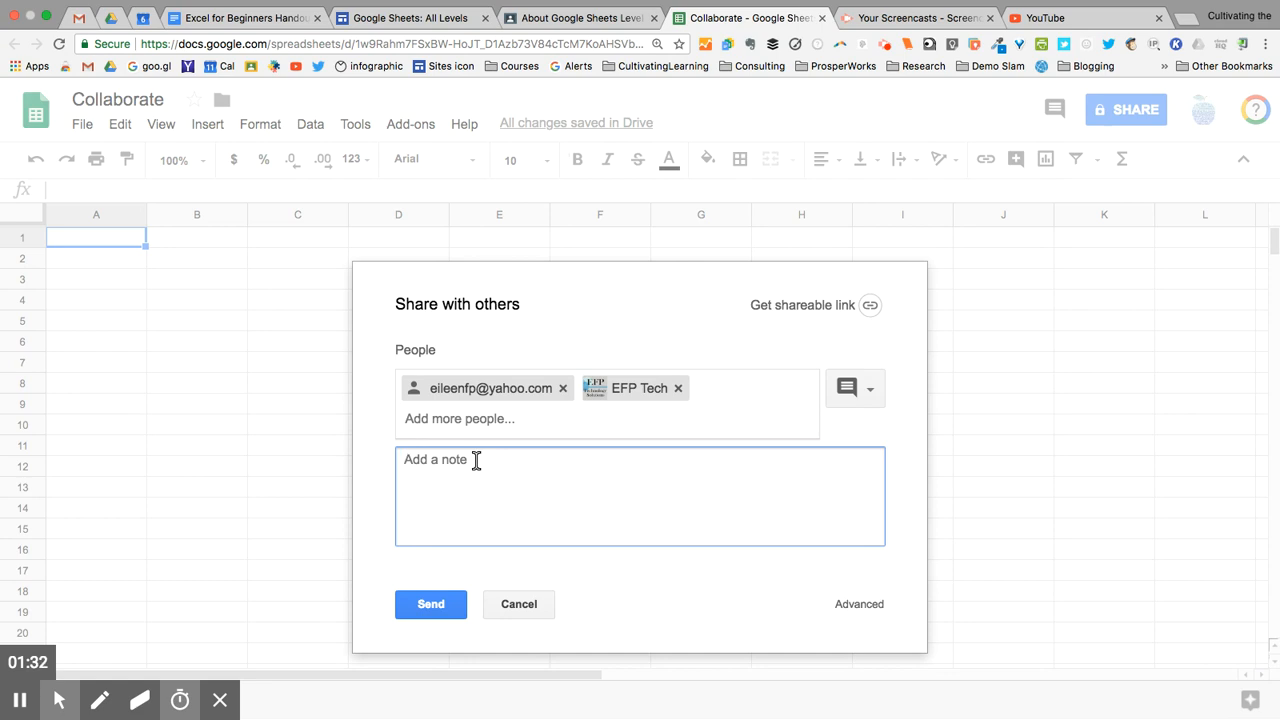
Step: Add the note 'Please check out this file and leave comments.' and send the invitations
{"action": "type", "text": "Please check out this file and leave com"}
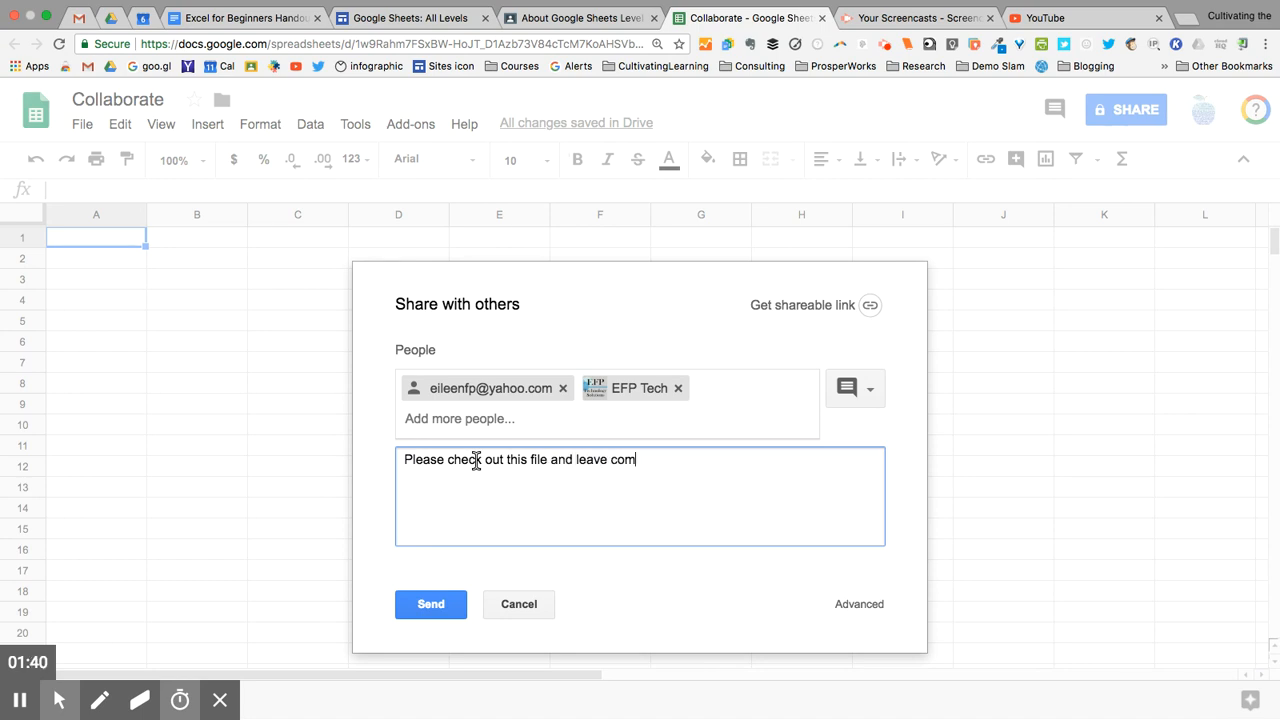
{"action": "type", "text": "mnets"}
{"action": "key", "text": "BackSpace"}
{"action": "key", "text": "BackSpace"}
{"action": "key", "text": "BackSpace"}
{"action": "key", "text": "BackSpace"}
{"action": "type", "text": "ents."}
{"action": "left_click", "coordinate": [433, 606]}
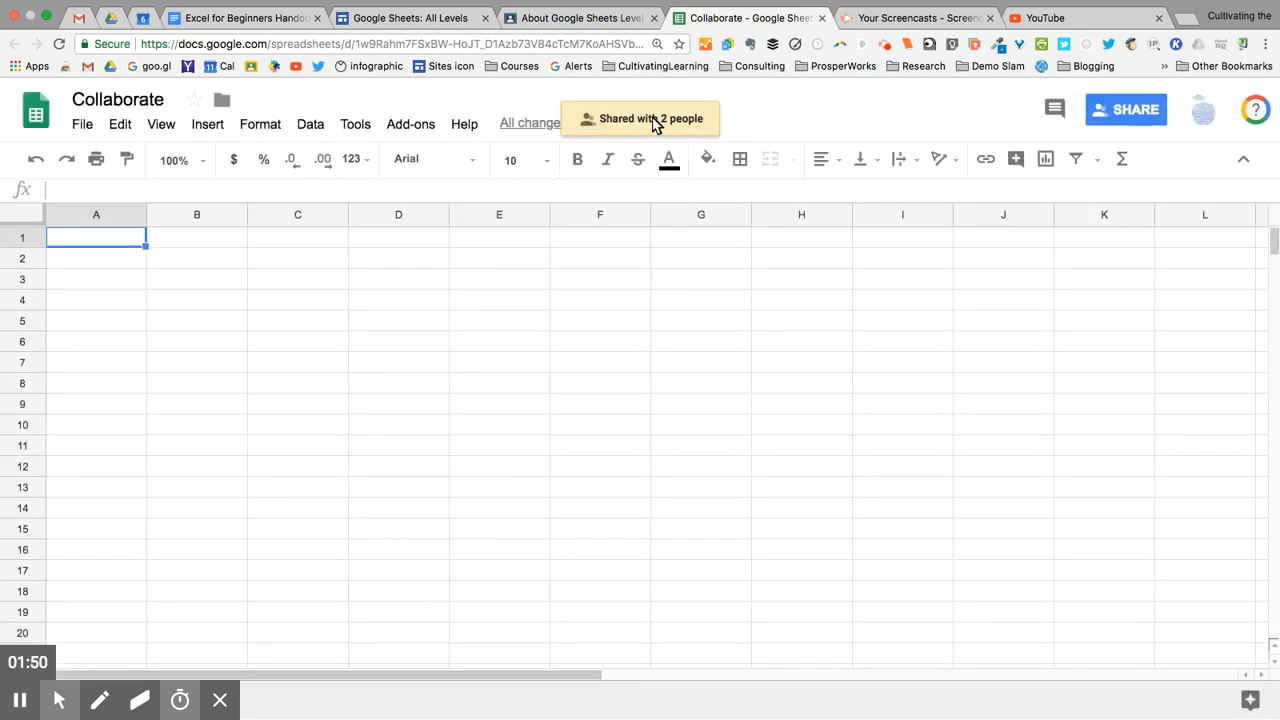
Step: Reopen sharing and bring up the Advanced sharing settings for Collaborate
{"action": "left_click", "coordinate": [1135, 108]}
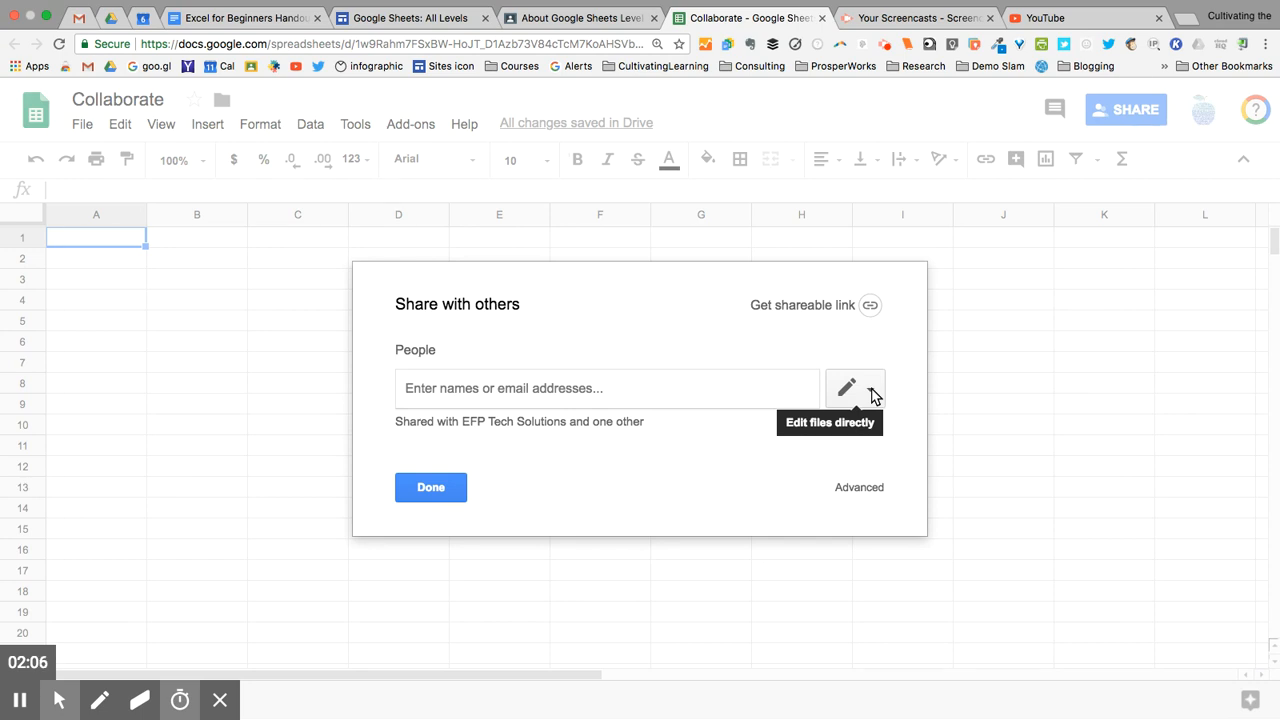
{"action": "left_click", "coordinate": [859, 488]}
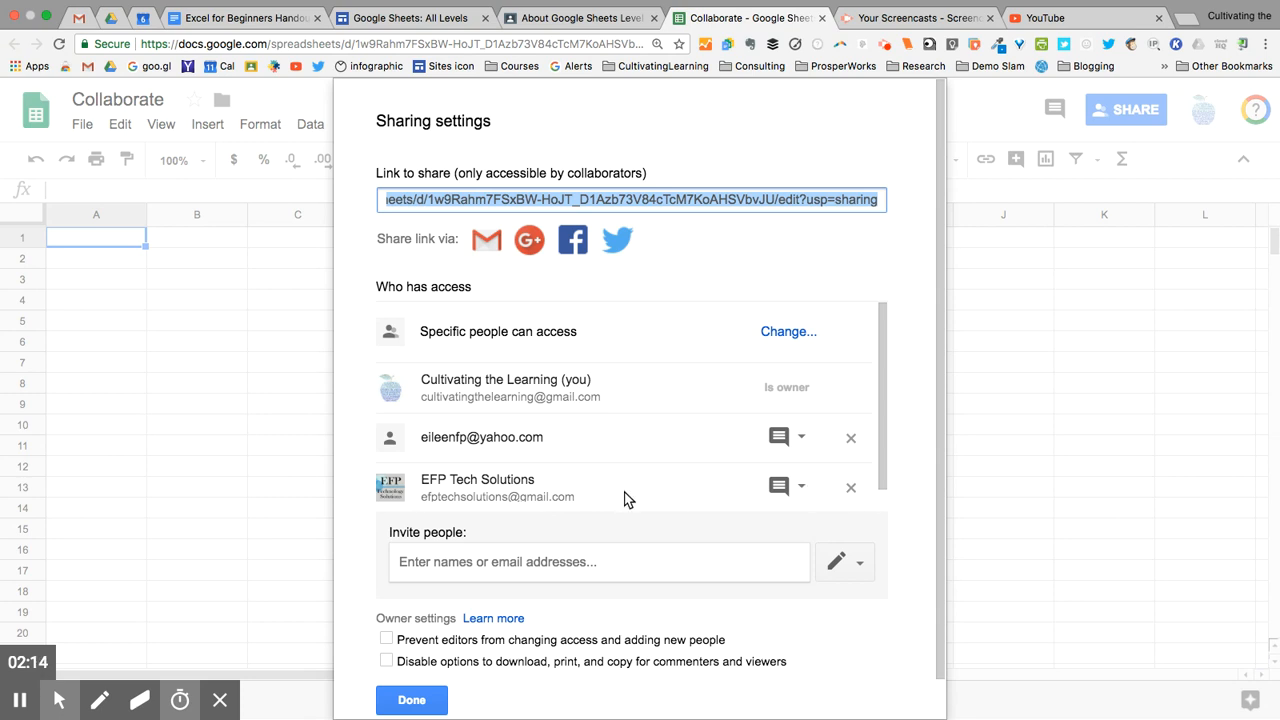
Step: Review the first invitee's permission options, then close the sharing settings without changes
{"action": "left_click", "coordinate": [802, 440]}
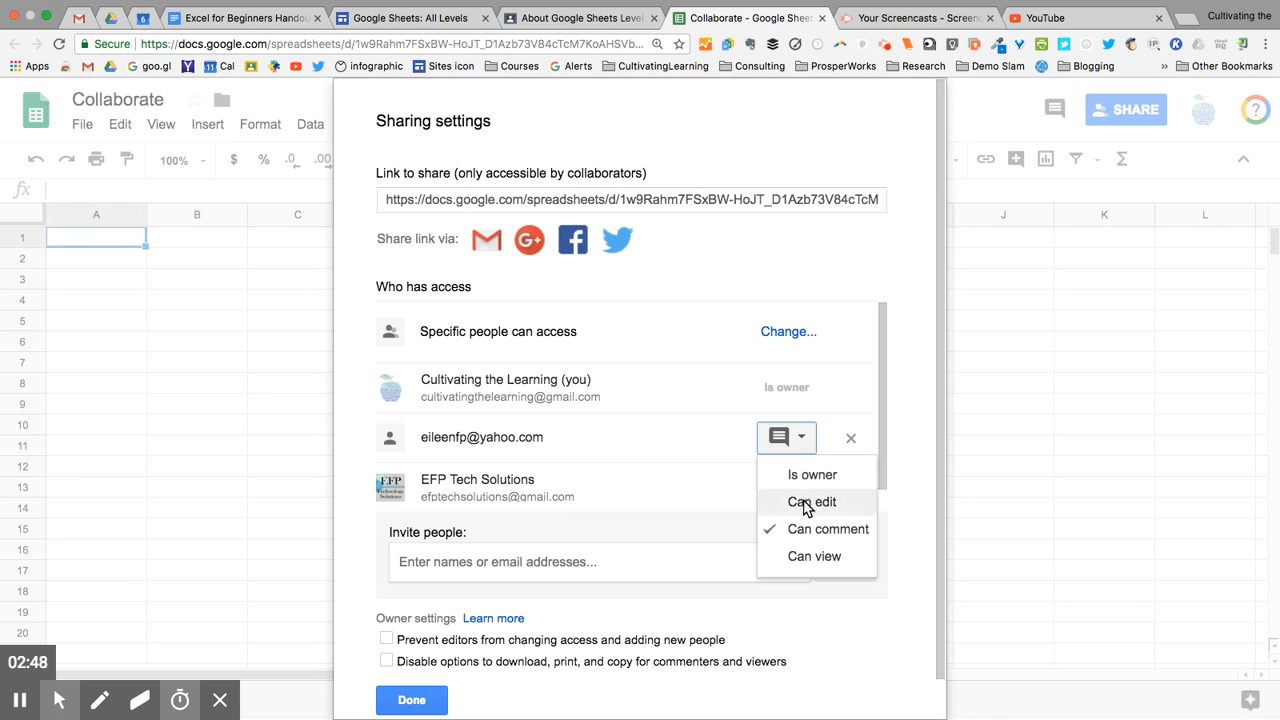
{"action": "left_click", "coordinate": [745, 488]}
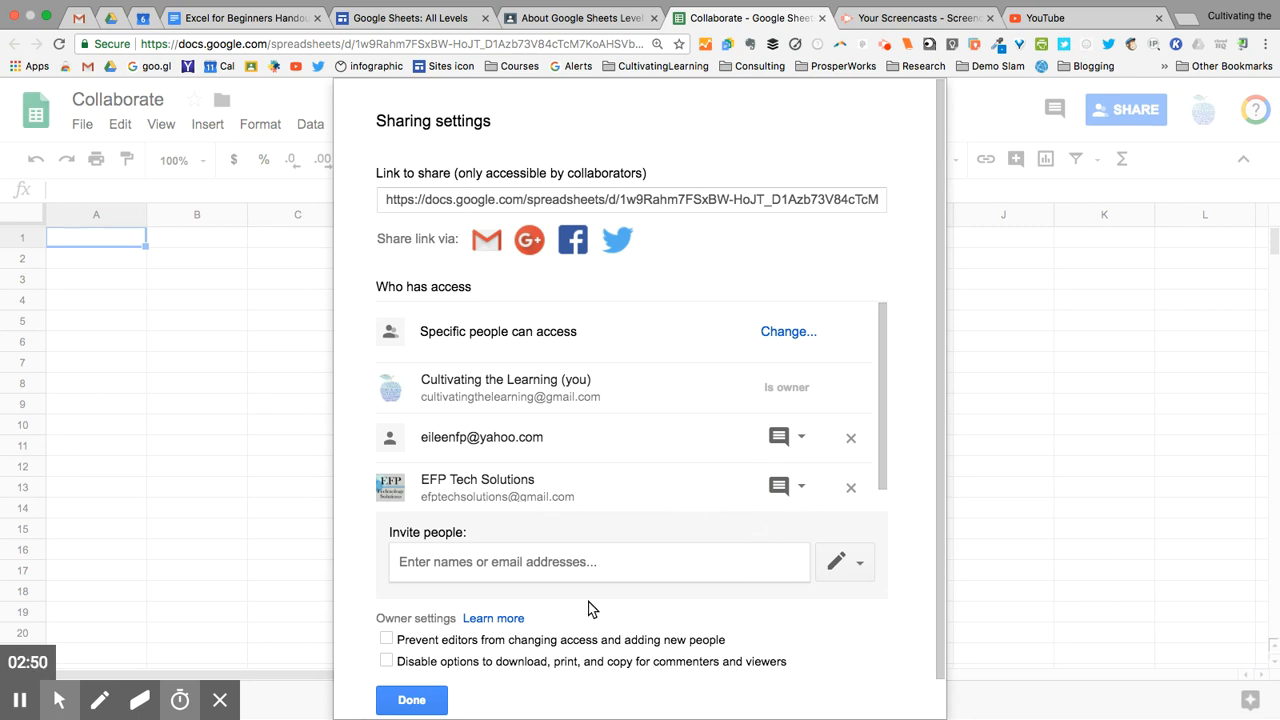
{"action": "left_click", "coordinate": [437, 704]}
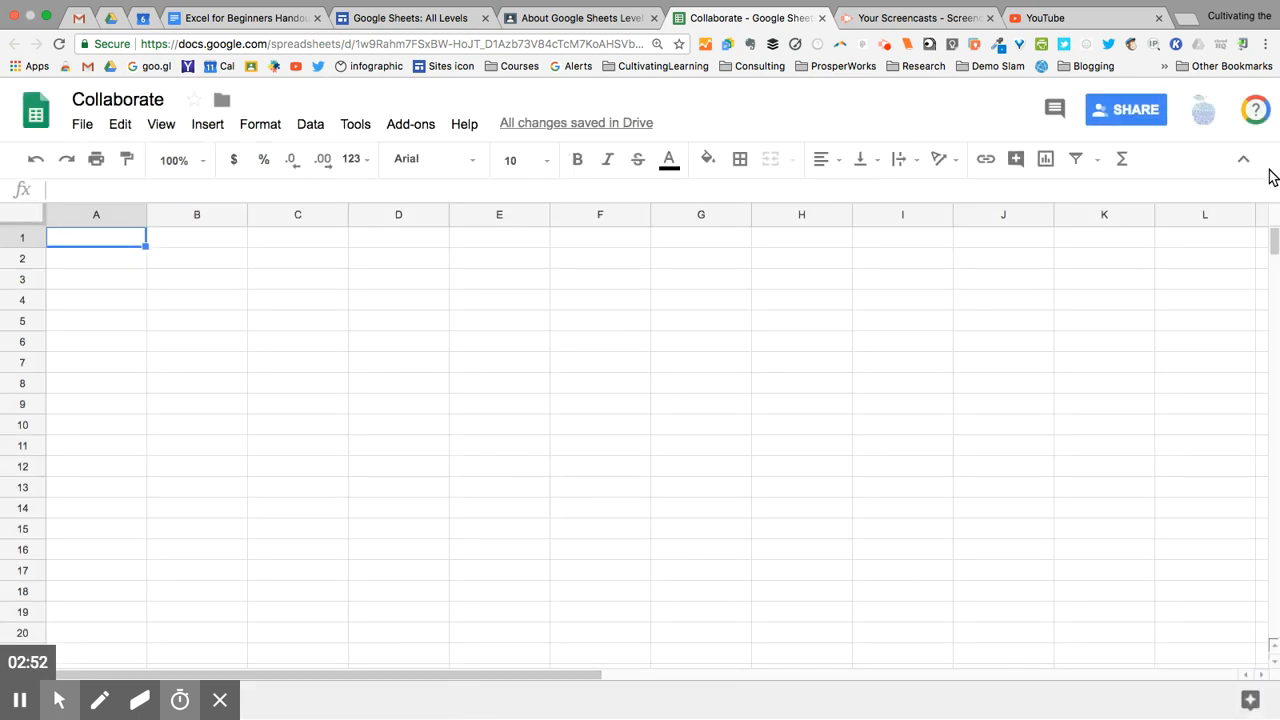
Step: In Advanced sharing settings, give the first invitee Can edit and the second Can view
{"action": "left_click", "coordinate": [1126, 113]}
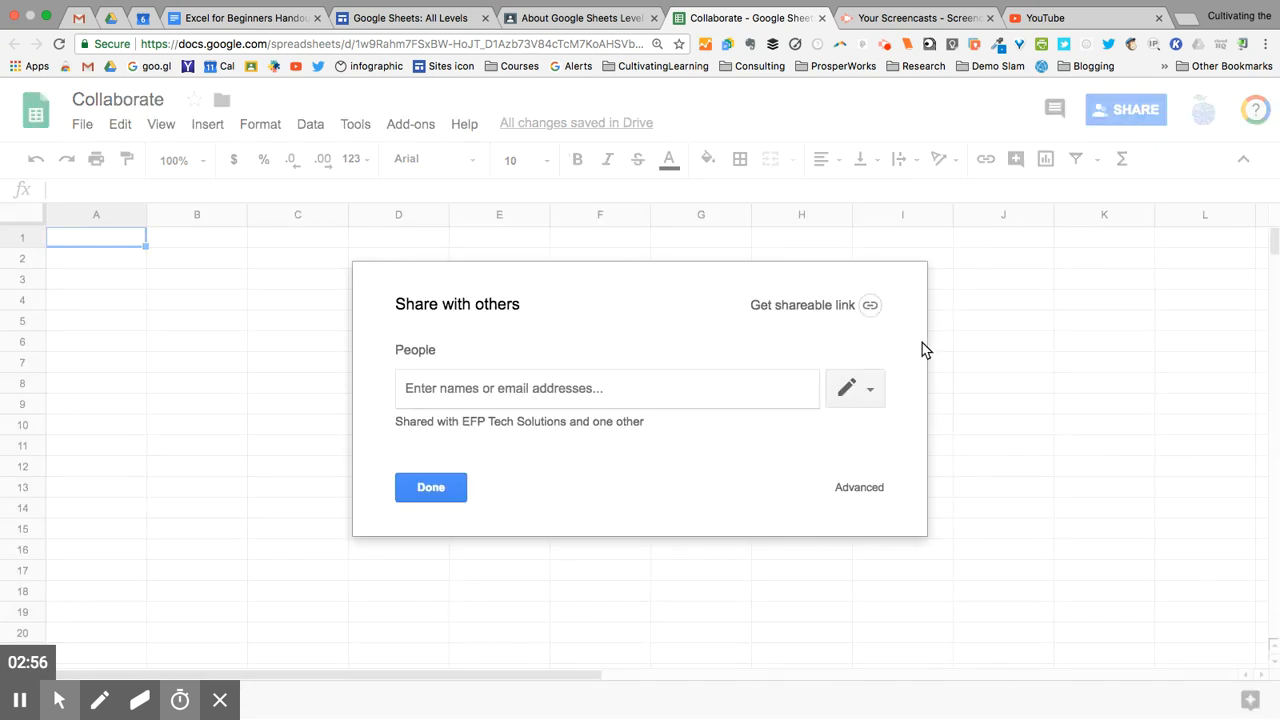
{"action": "left_click", "coordinate": [859, 487]}
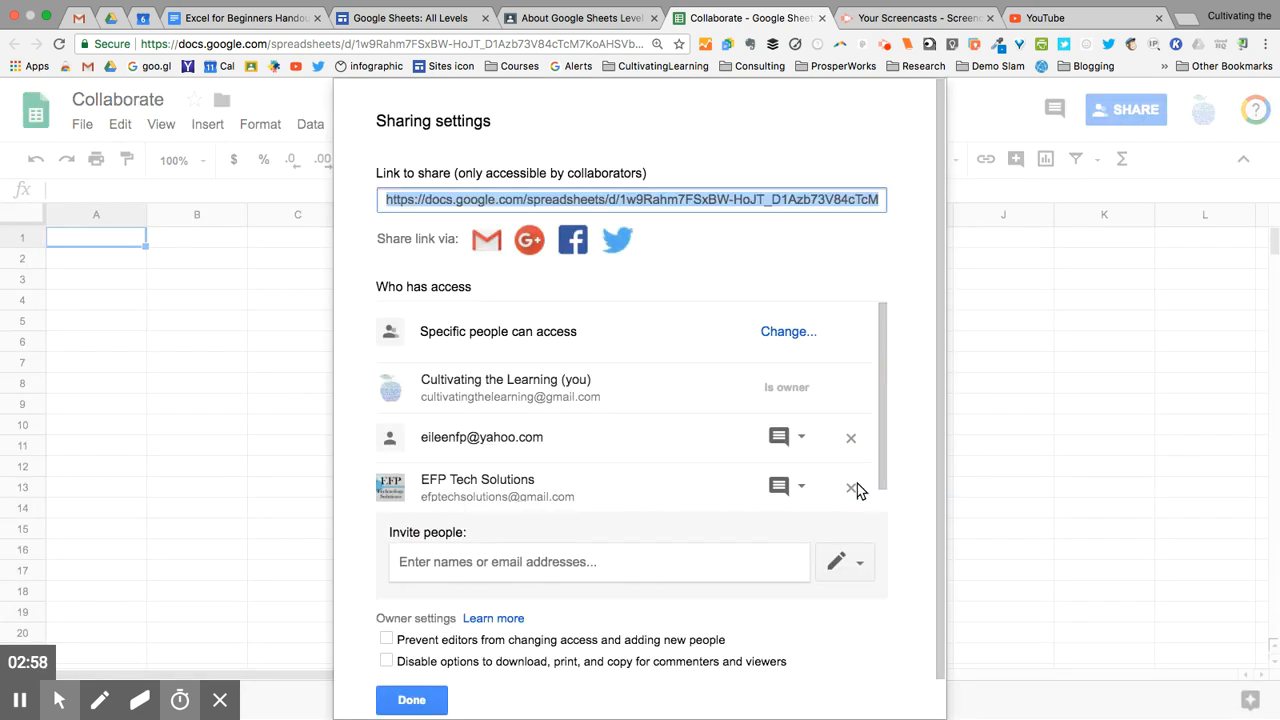
{"action": "left_click", "coordinate": [801, 437]}
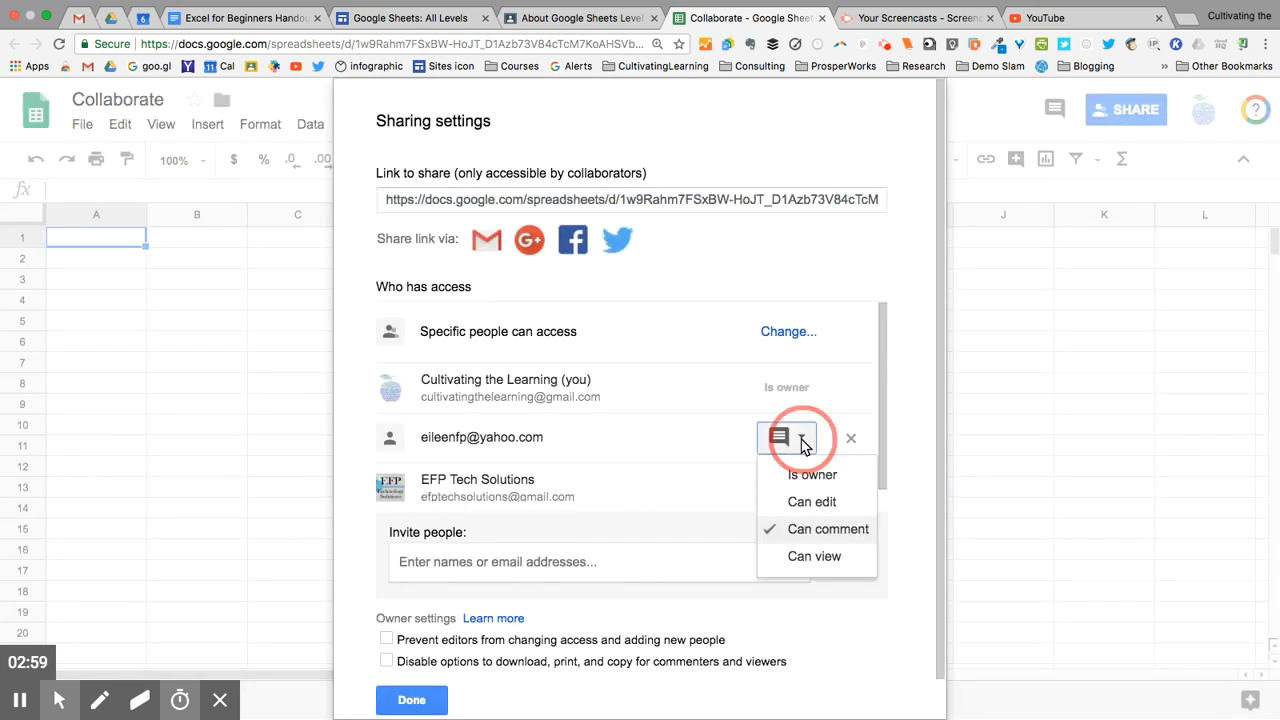
{"action": "left_click", "coordinate": [806, 503]}
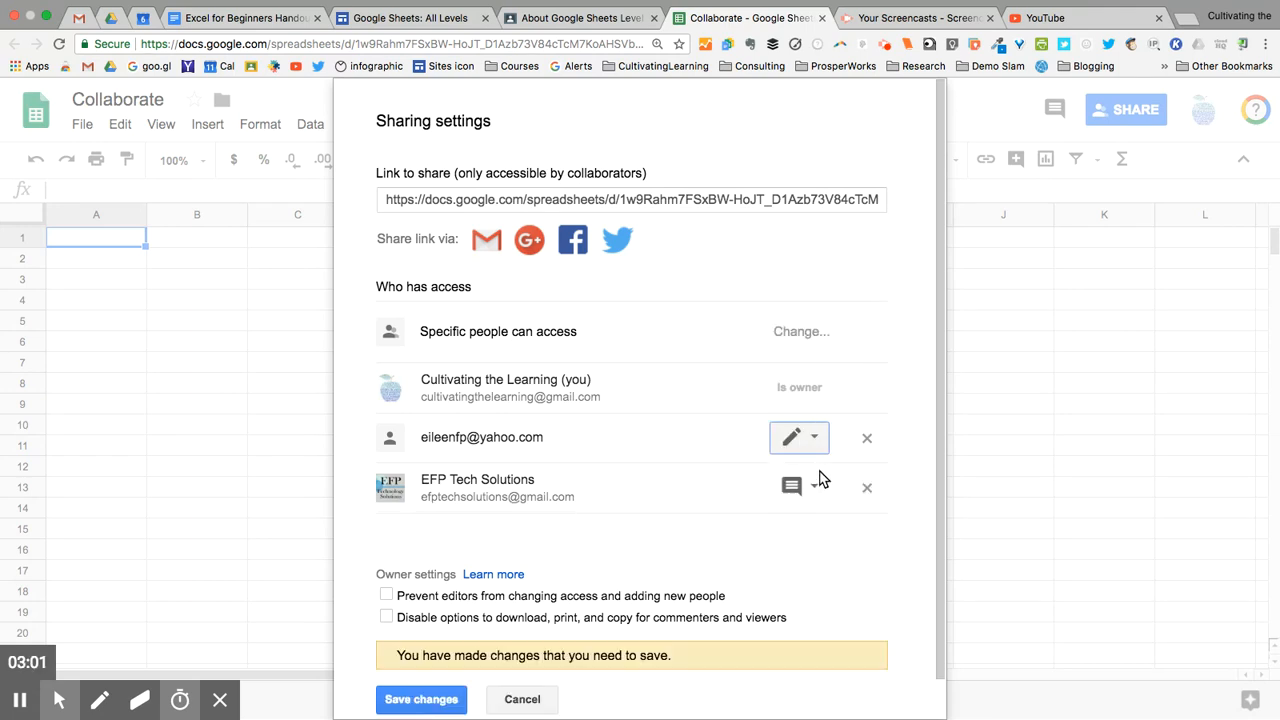
{"action": "left_click", "coordinate": [815, 488]}
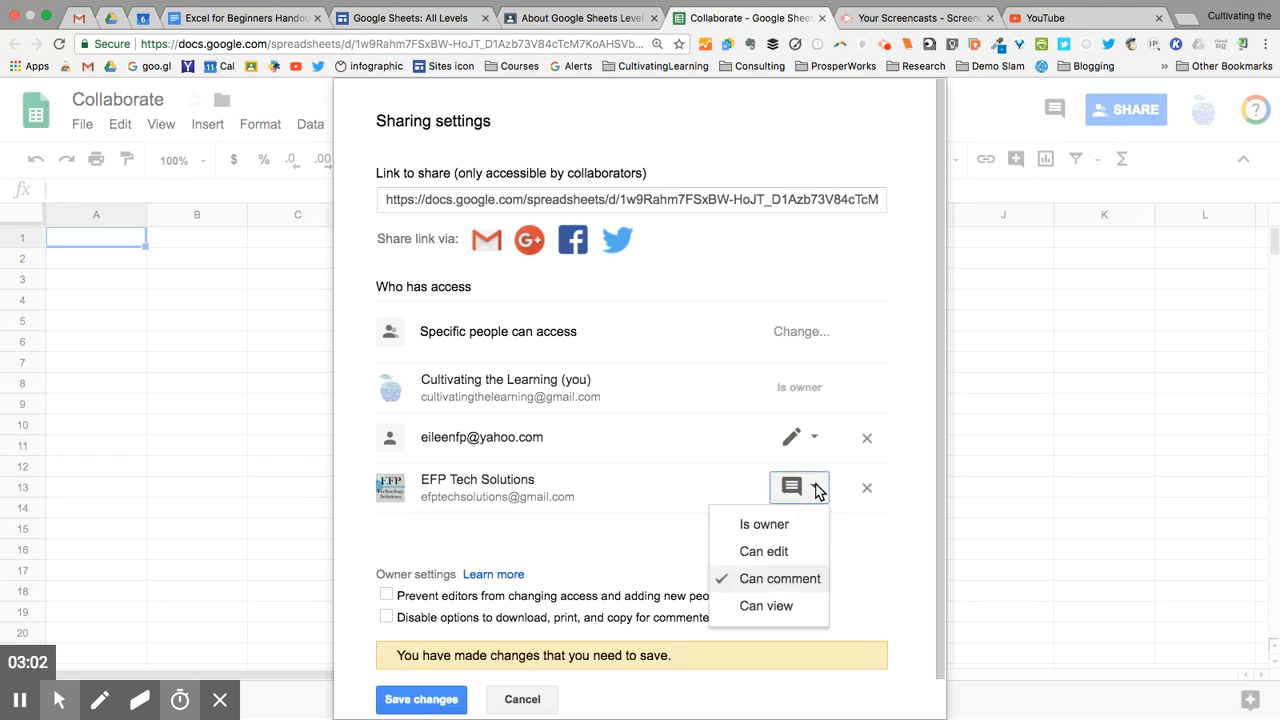
{"action": "left_click", "coordinate": [778, 607]}
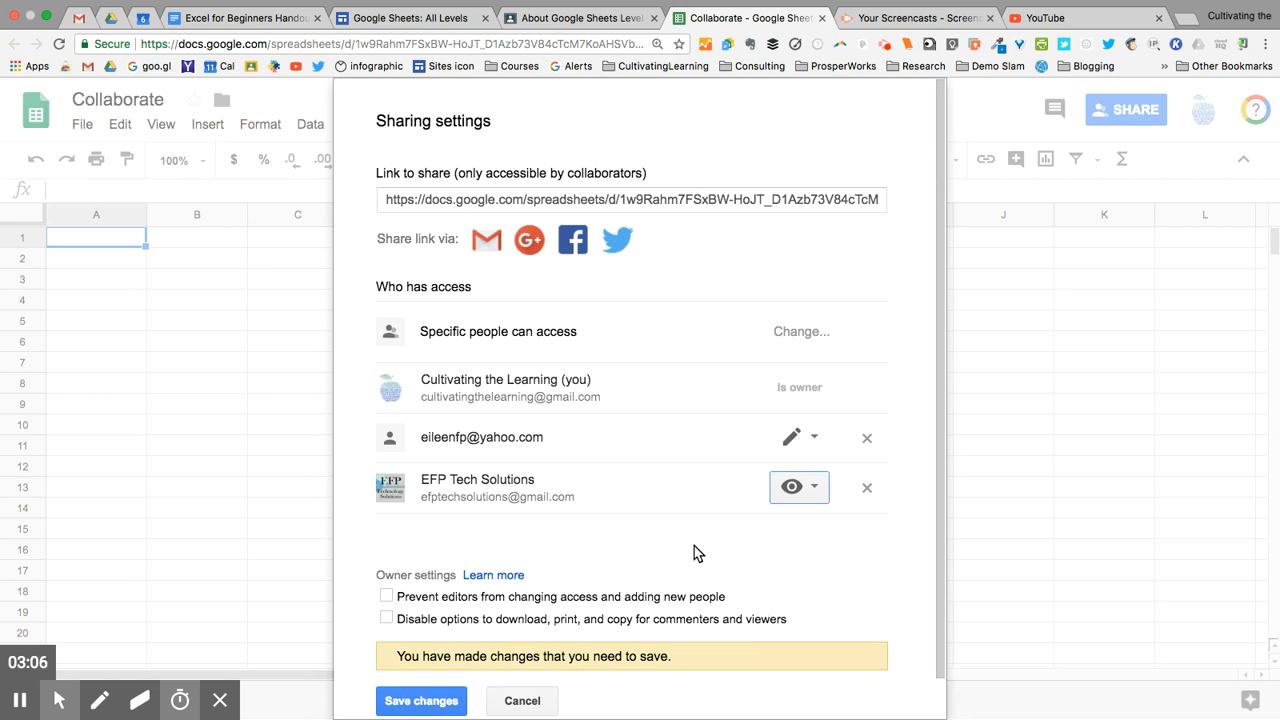
{"action": "scroll", "coordinate": [694, 546], "scroll_direction": "down", "scroll_amount": 1}
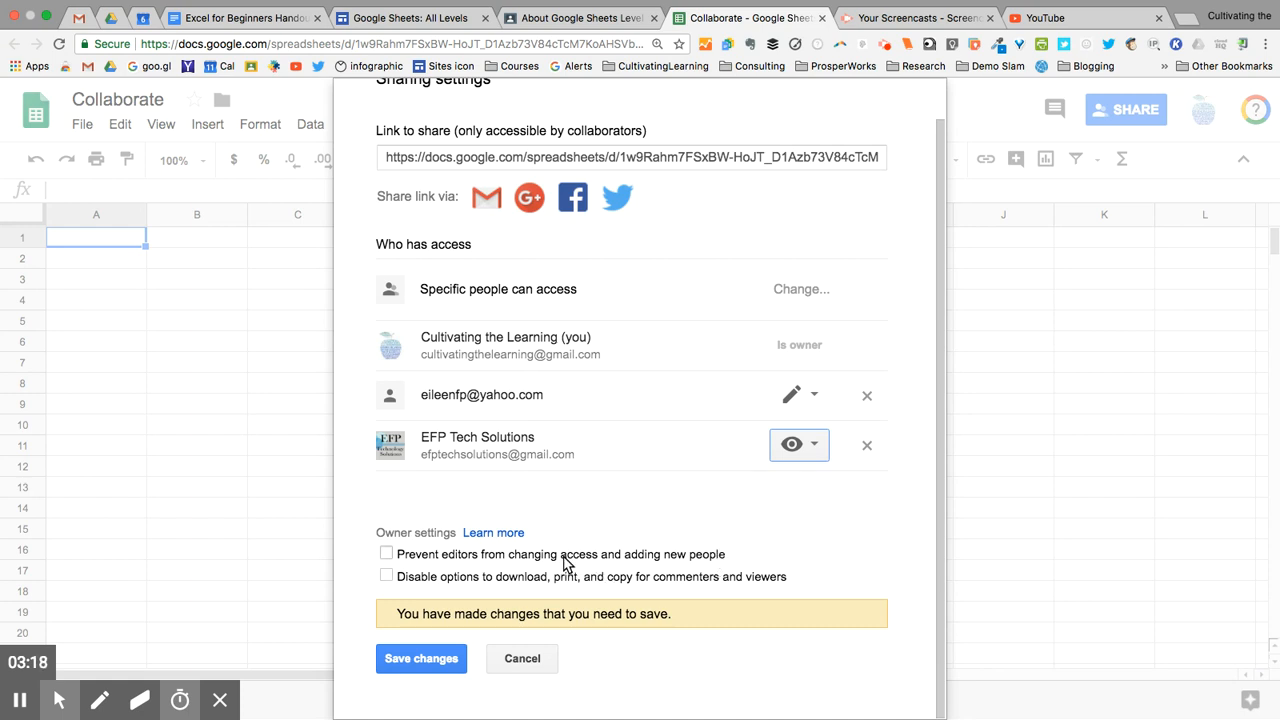
Step: Enable both owner restrictions (editors can't change access; no download/print/copy for commenters, viewers) and save
{"action": "left_click", "coordinate": [387, 556]}
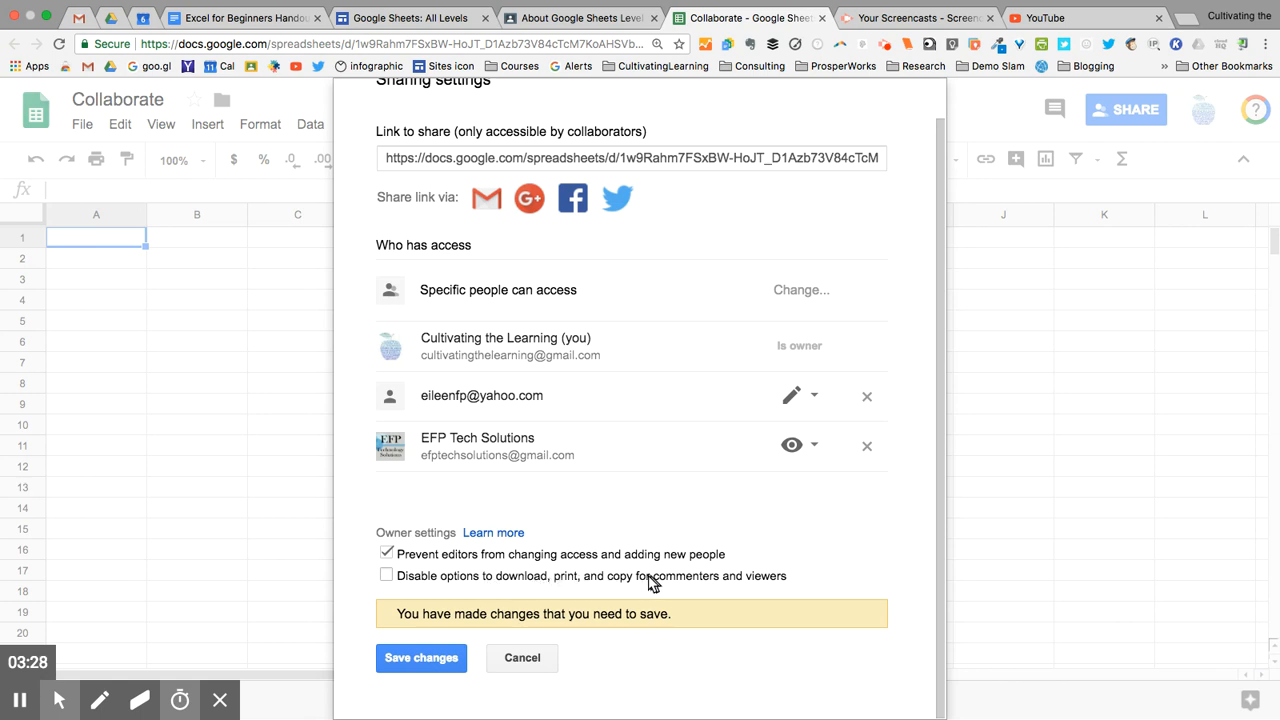
{"action": "left_click", "coordinate": [388, 578]}
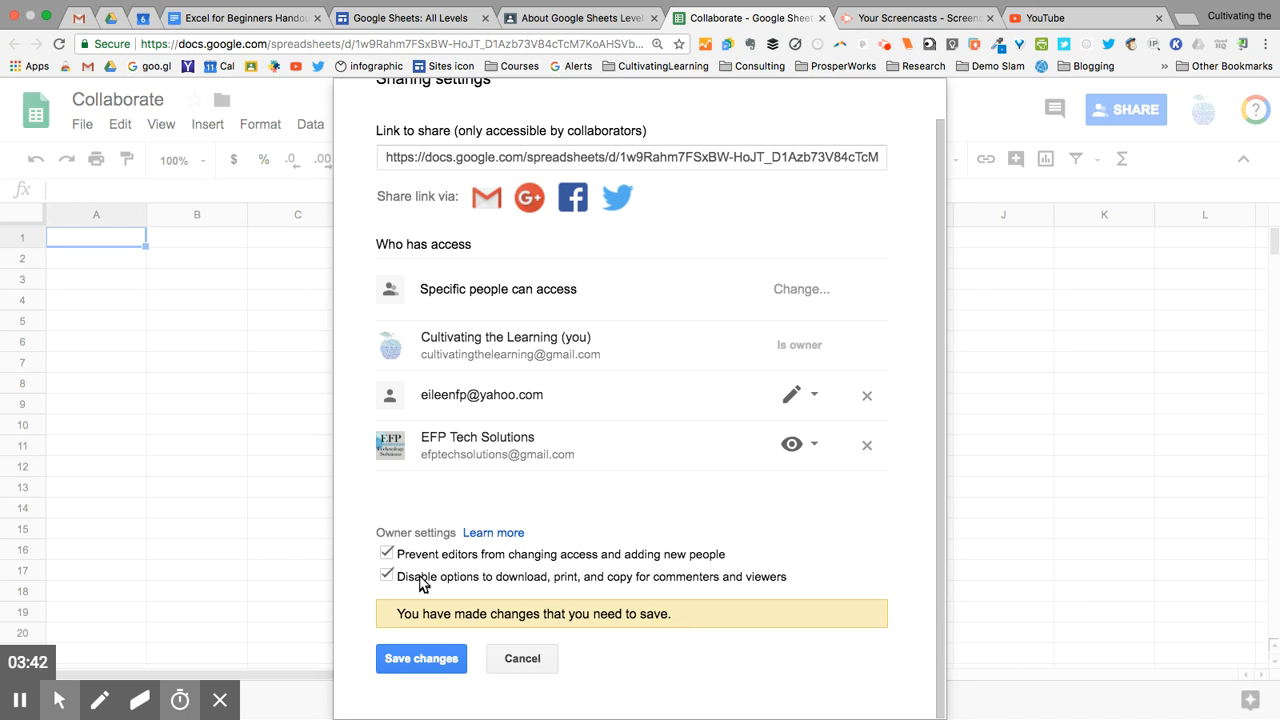
{"action": "left_click", "coordinate": [428, 661]}
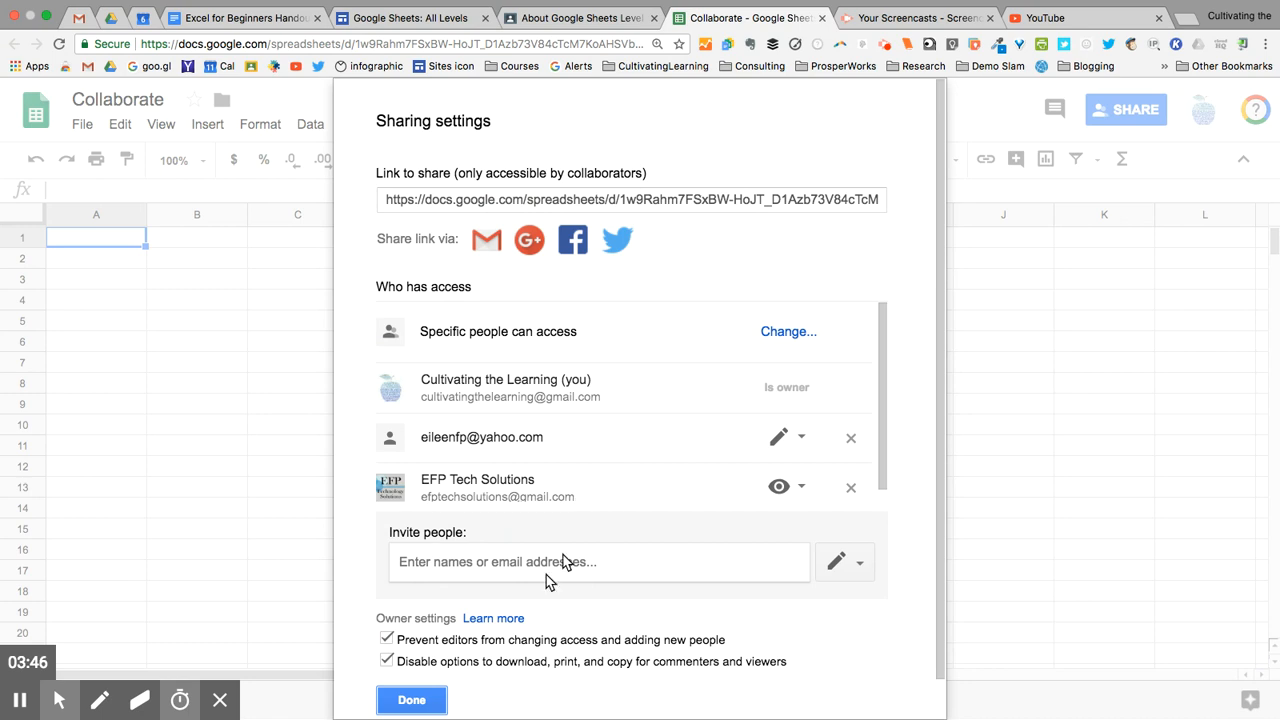
{"action": "left_click", "coordinate": [411, 699]}
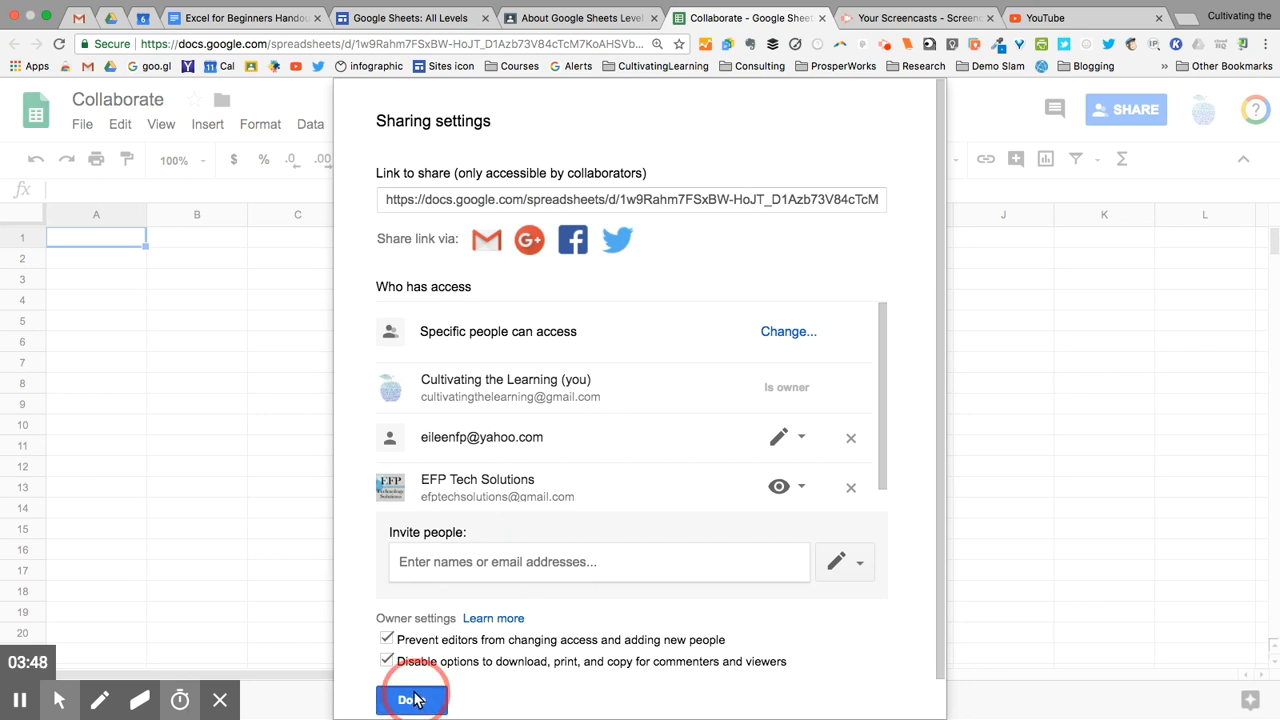